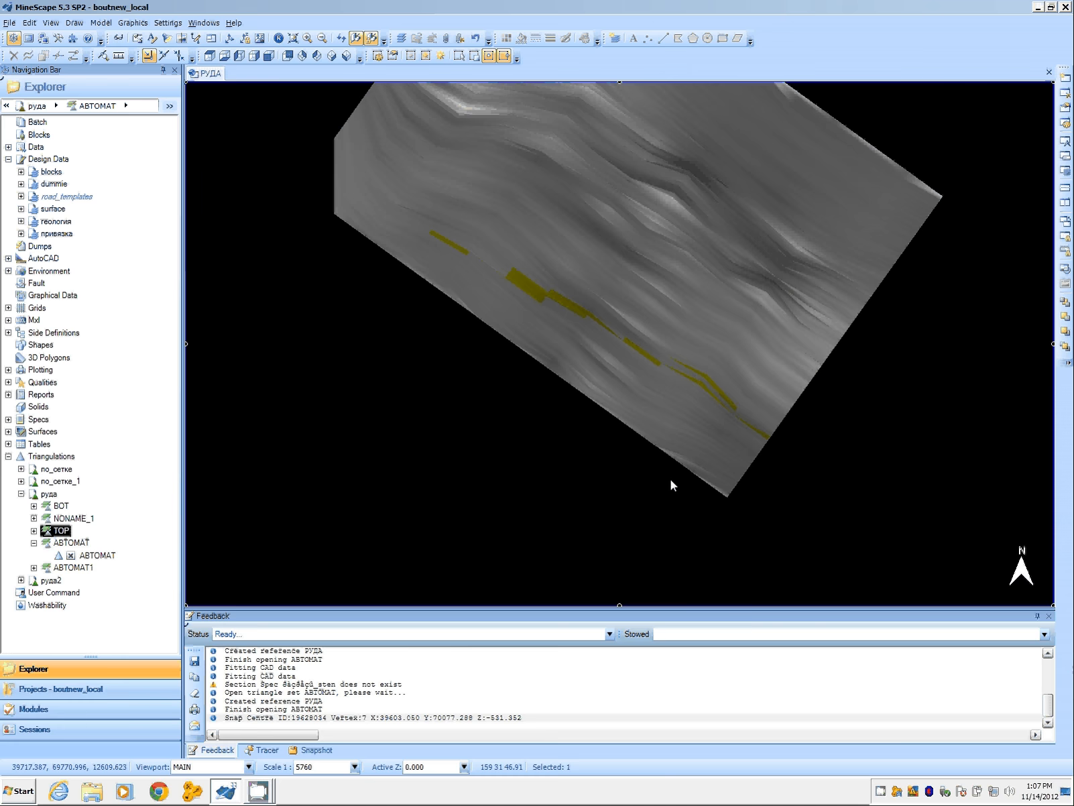
Step: Clear the selection of the highlighted triangulation and restore the fitted plan view of the whole surface
middle_drag(671, 482, 664, 441)
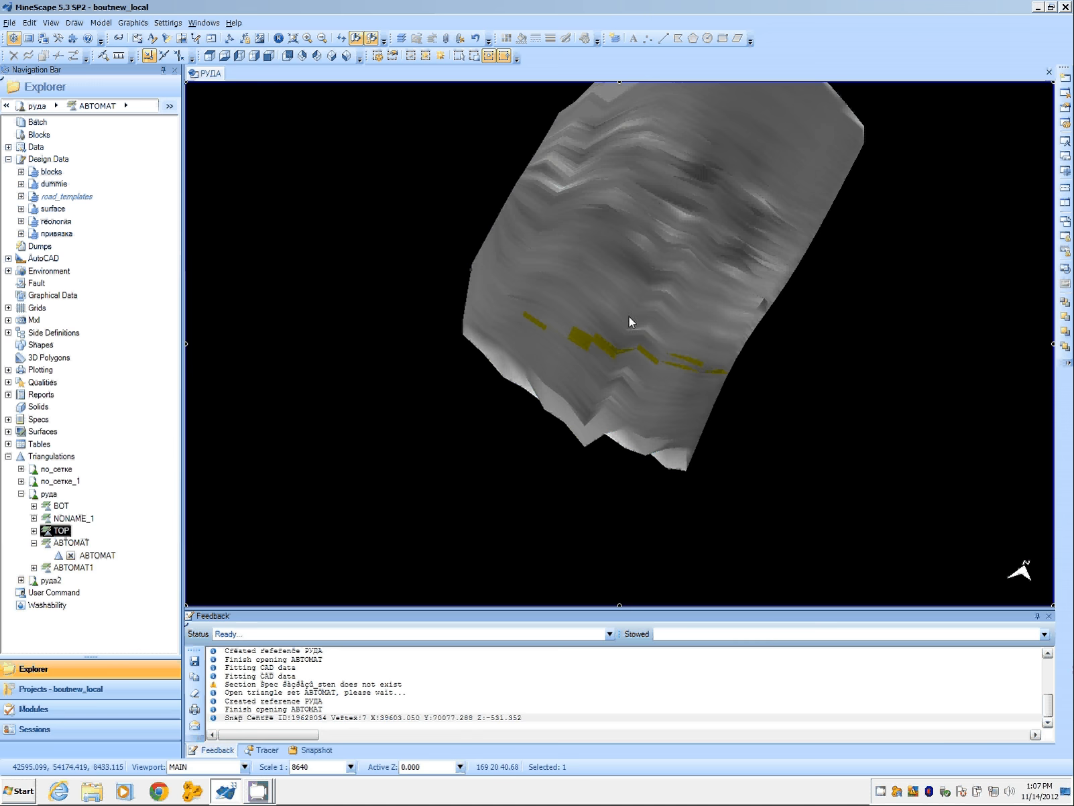
middle_drag(631, 320, 579, 380)
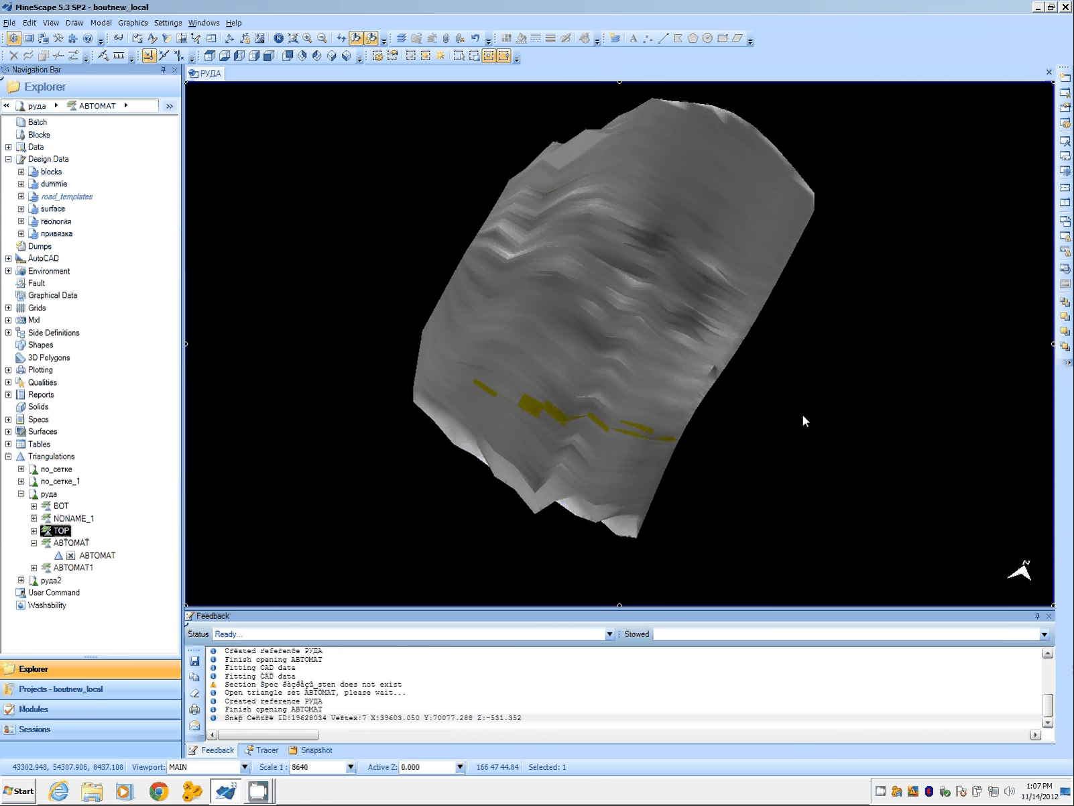
click(794, 442)
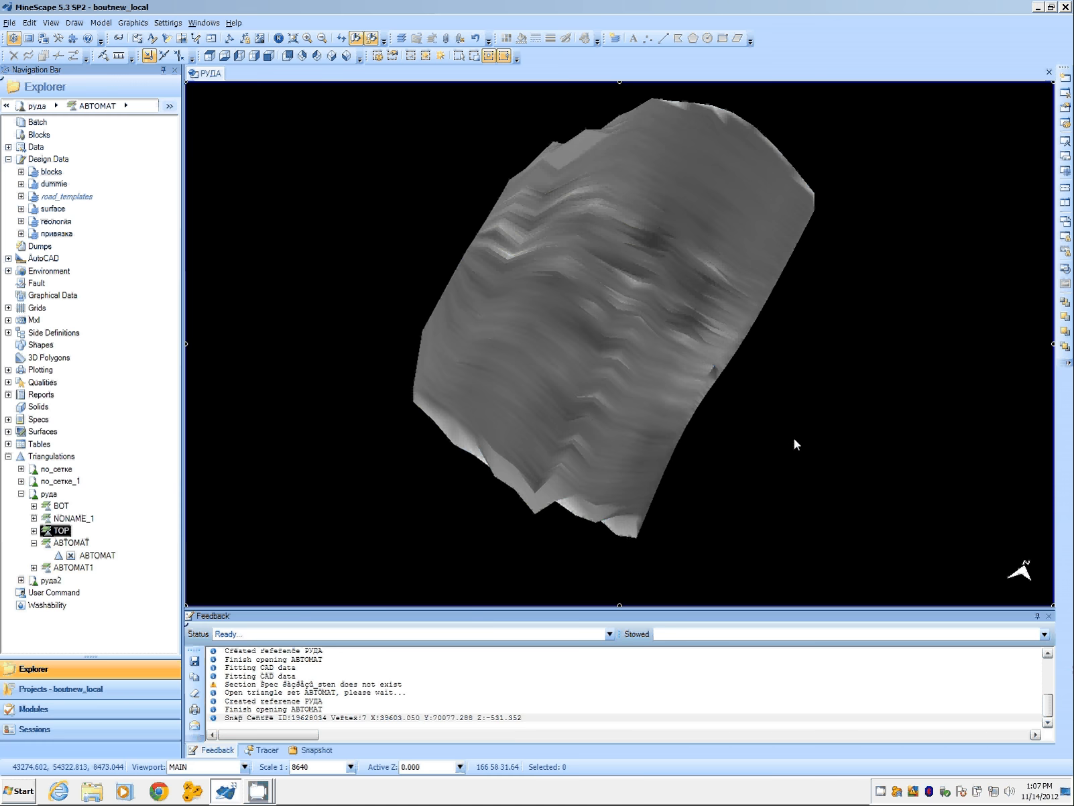
key(Home)
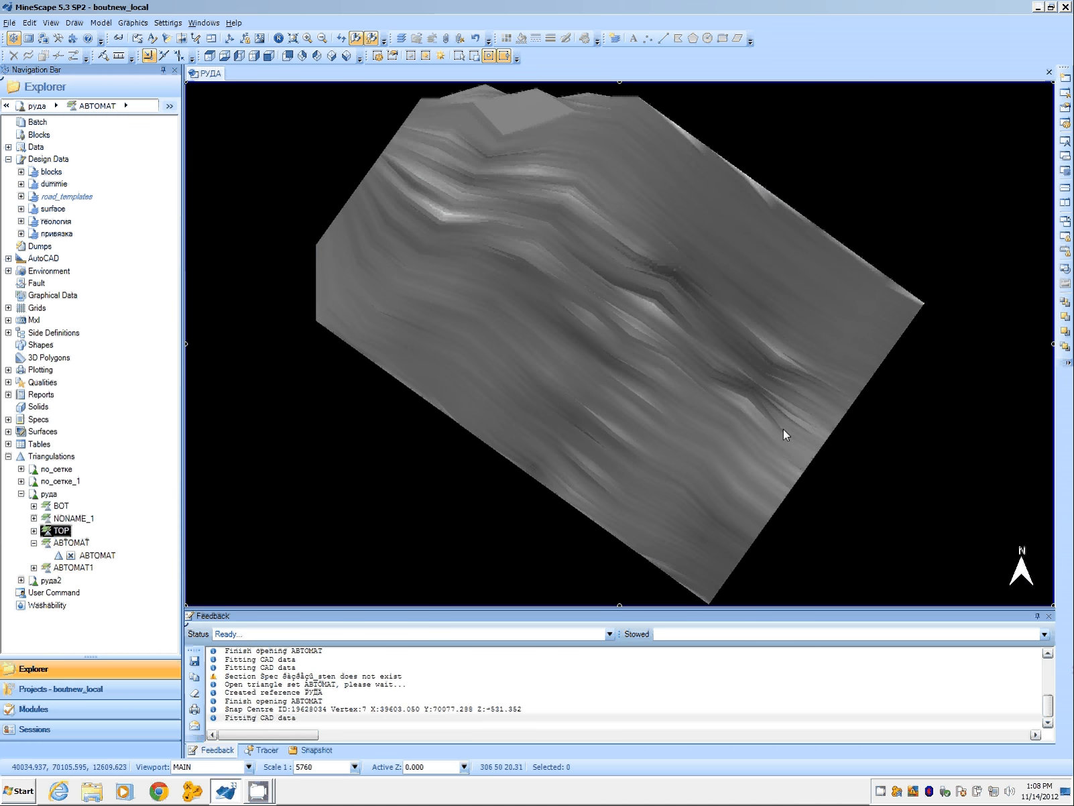
Step: Start a section definition with spec name test, using Strike & dip, a default plane dip of 90 and a section step of 50
click(963, 122)
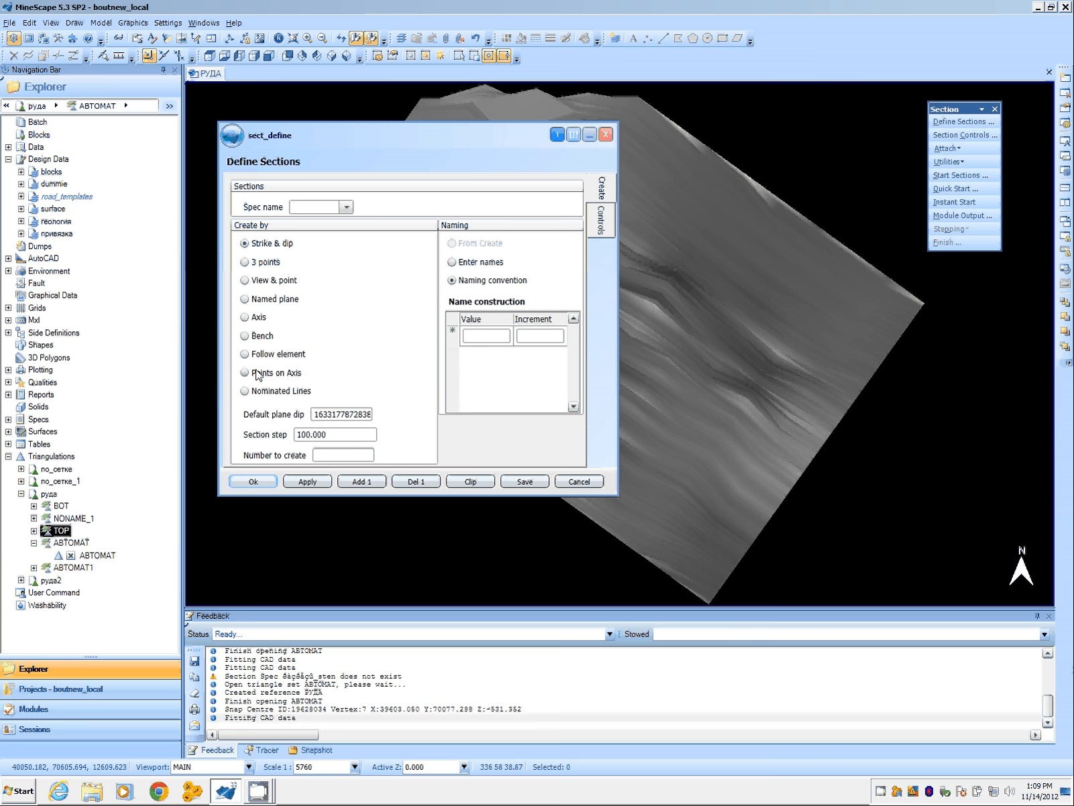
click(305, 209)
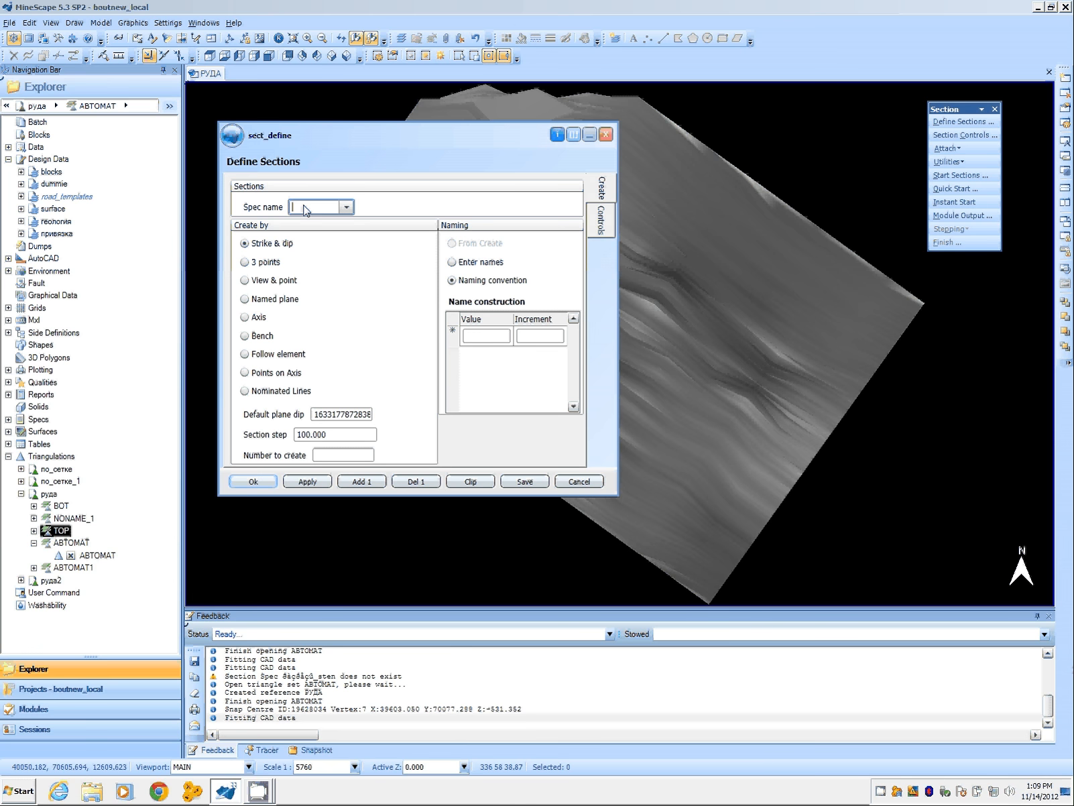
text(test)
double_click(341, 414)
text(90)
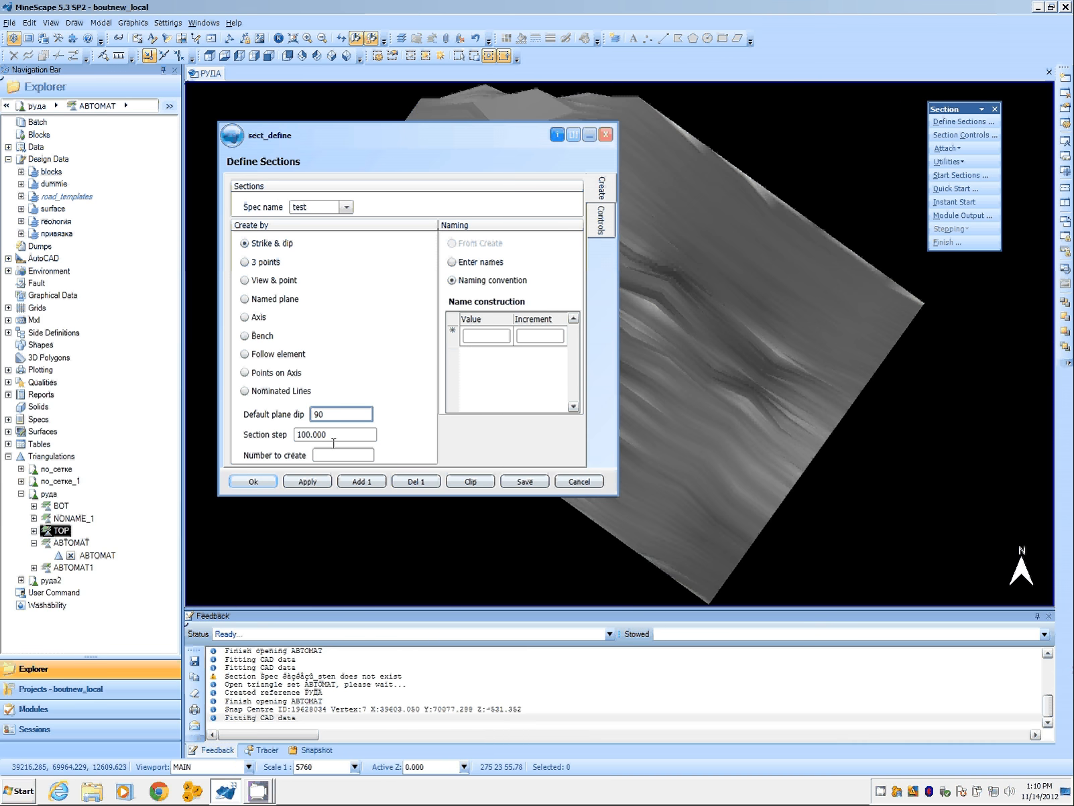
key(Tab)
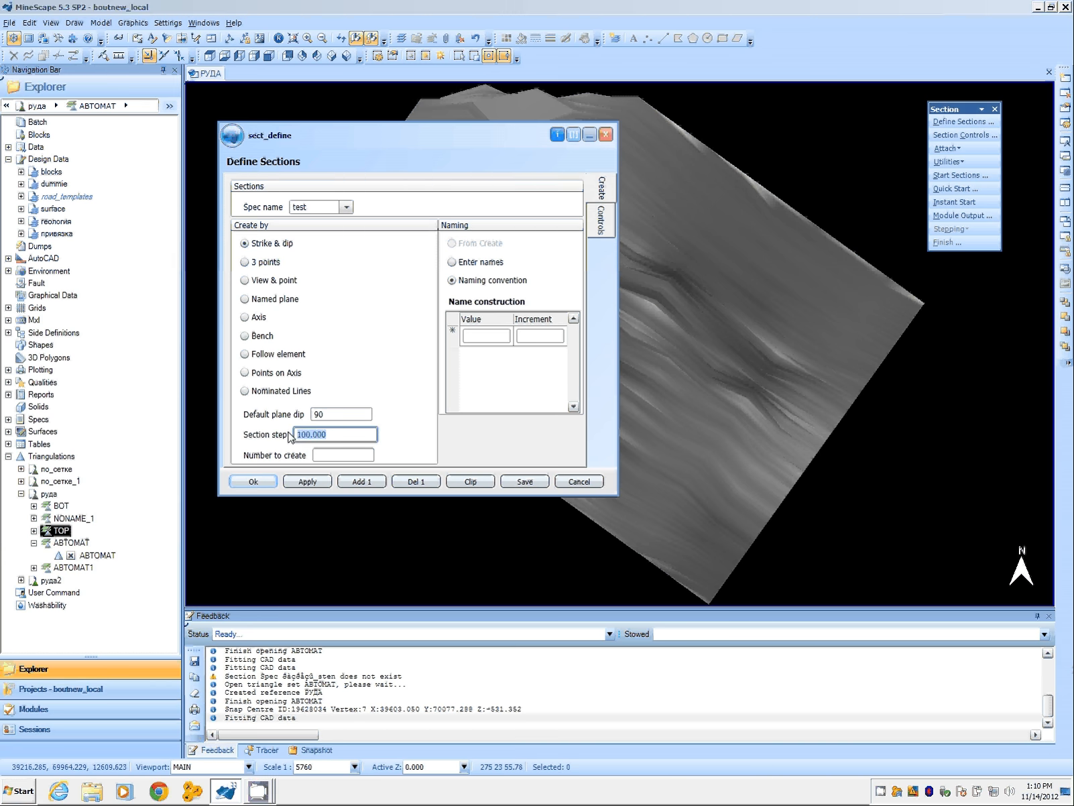
text(50)
click(319, 455)
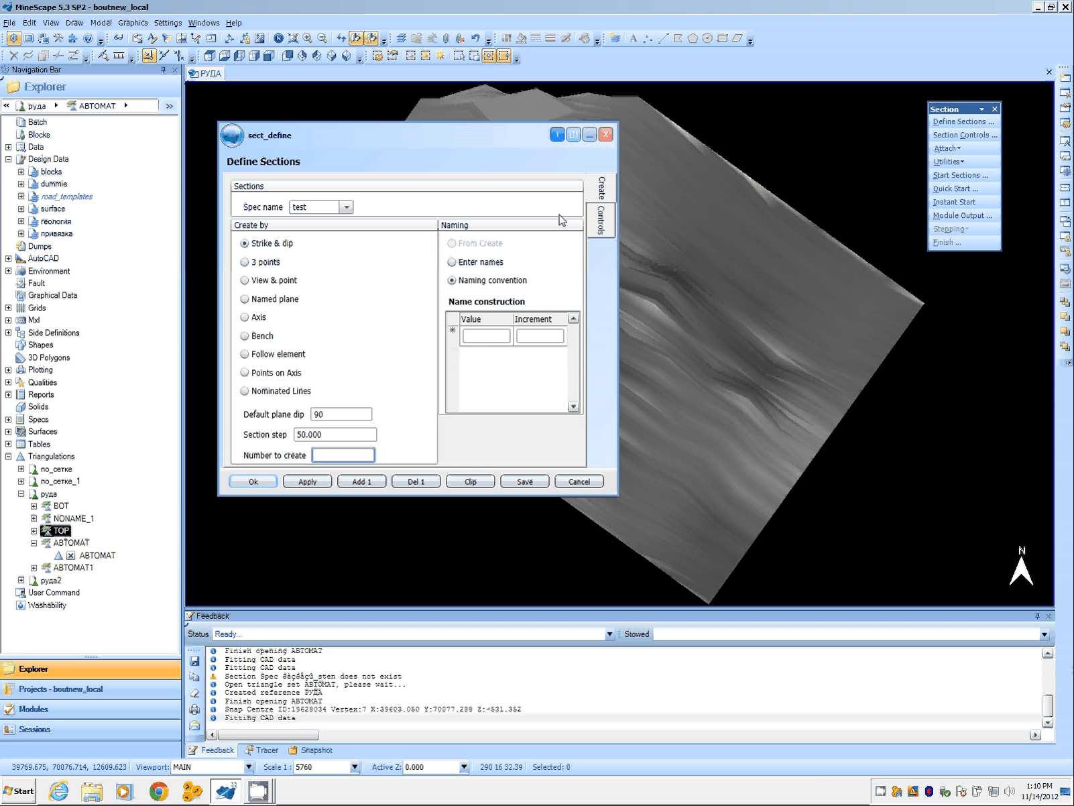
Step: Set the draft plane position to Section in the section controls and return to the creation settings
click(602, 221)
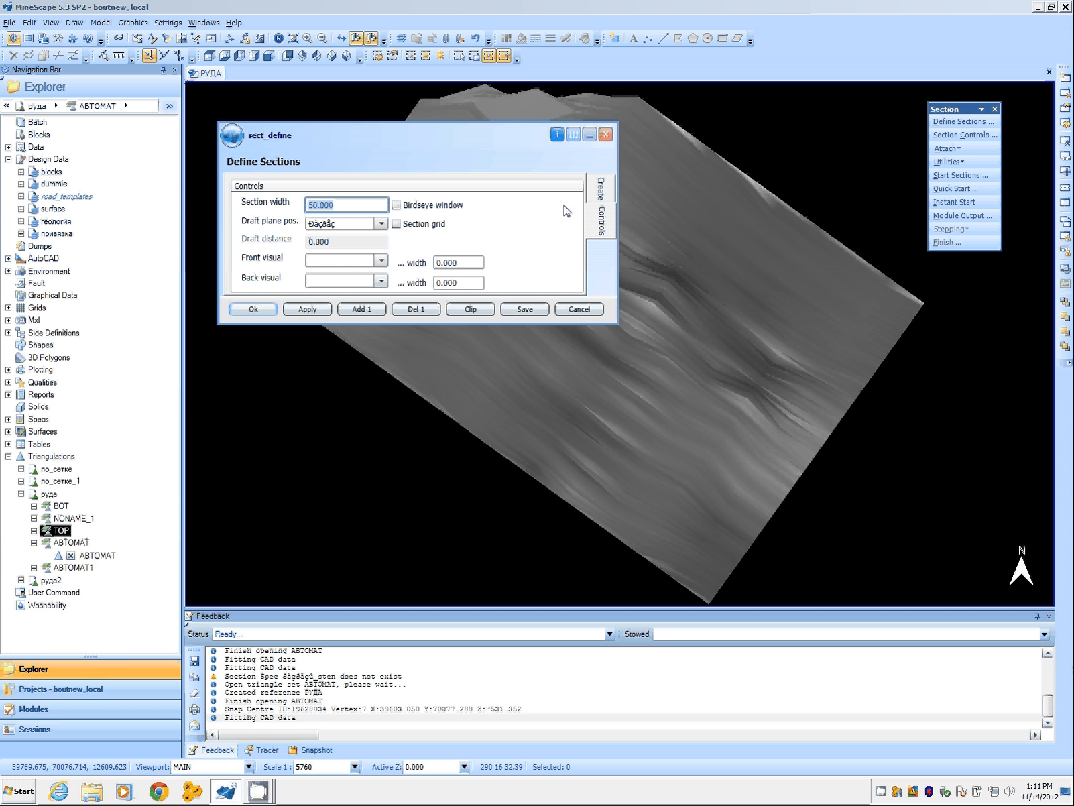
click(381, 224)
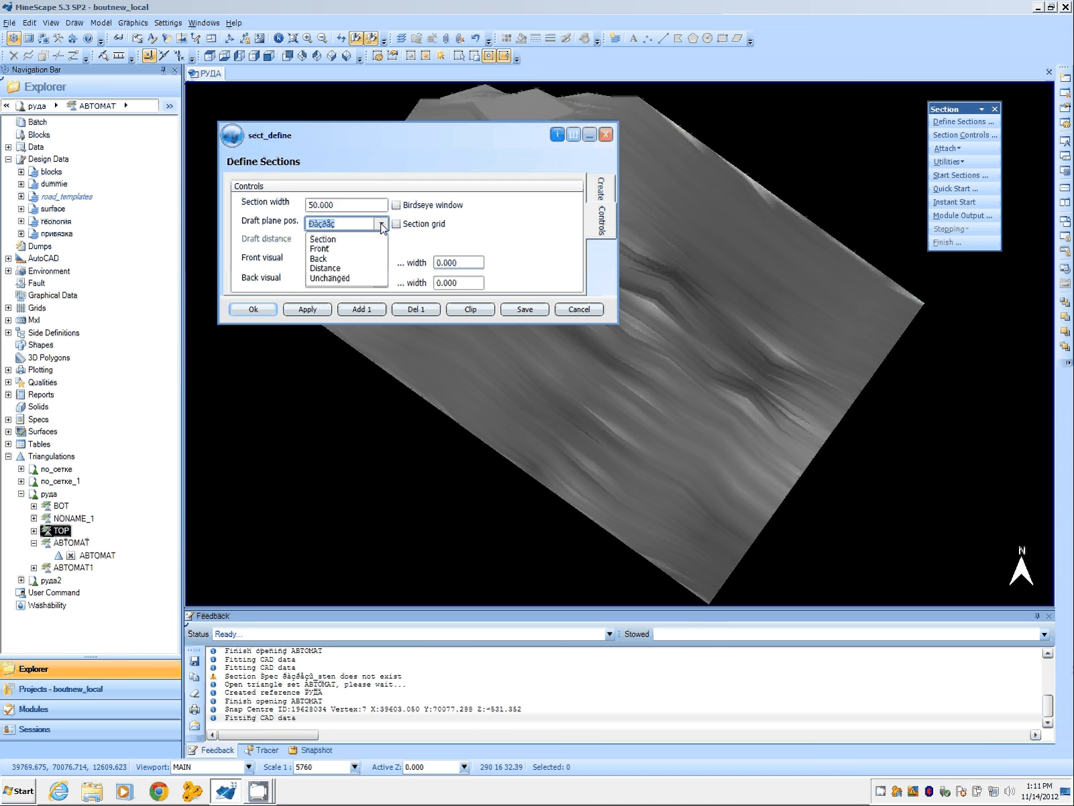
click(344, 239)
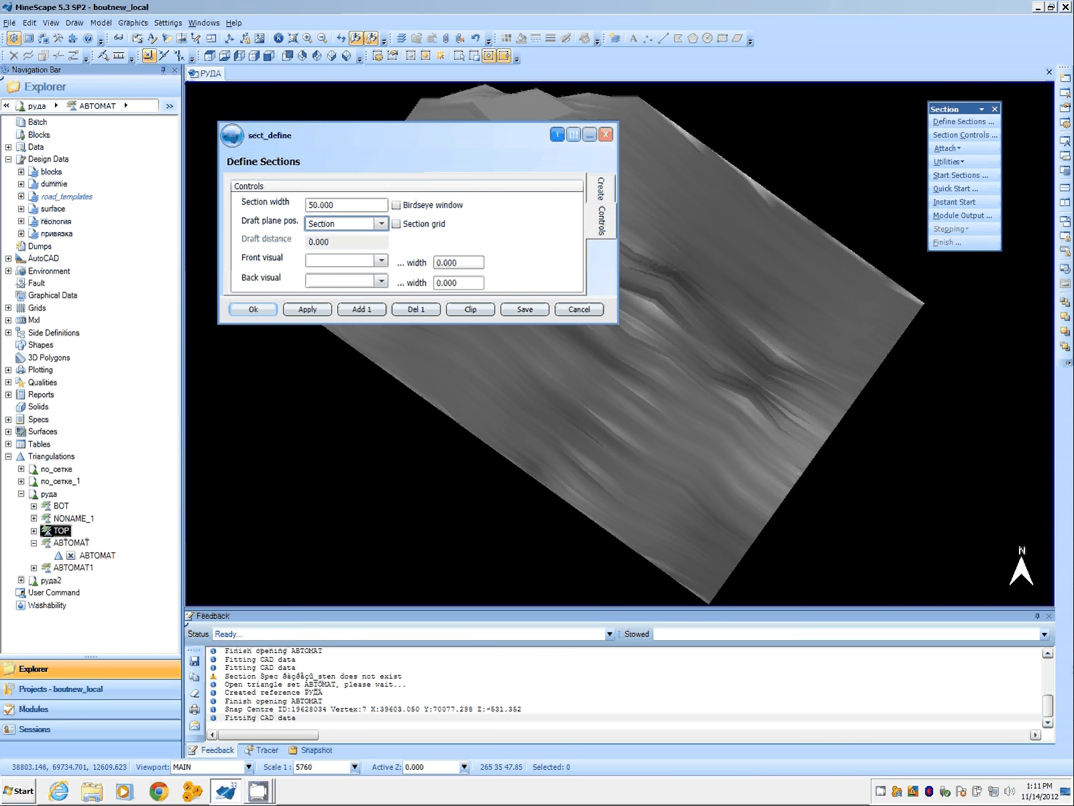
click(263, 160)
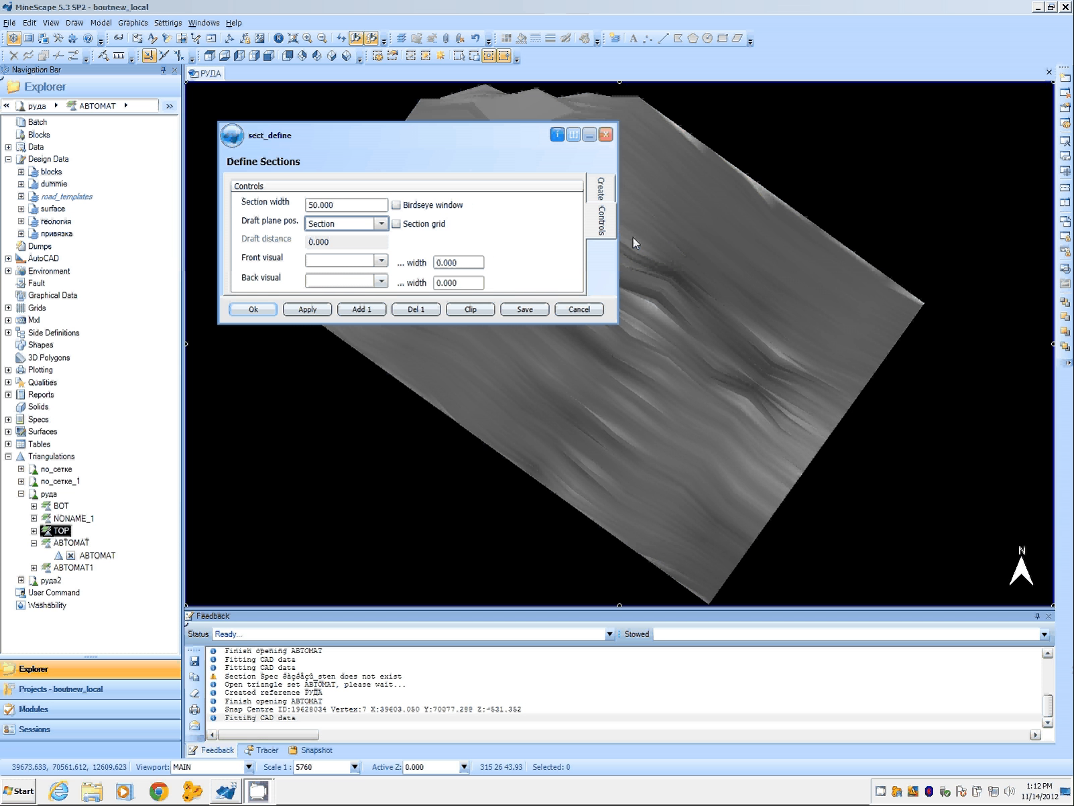
click(603, 193)
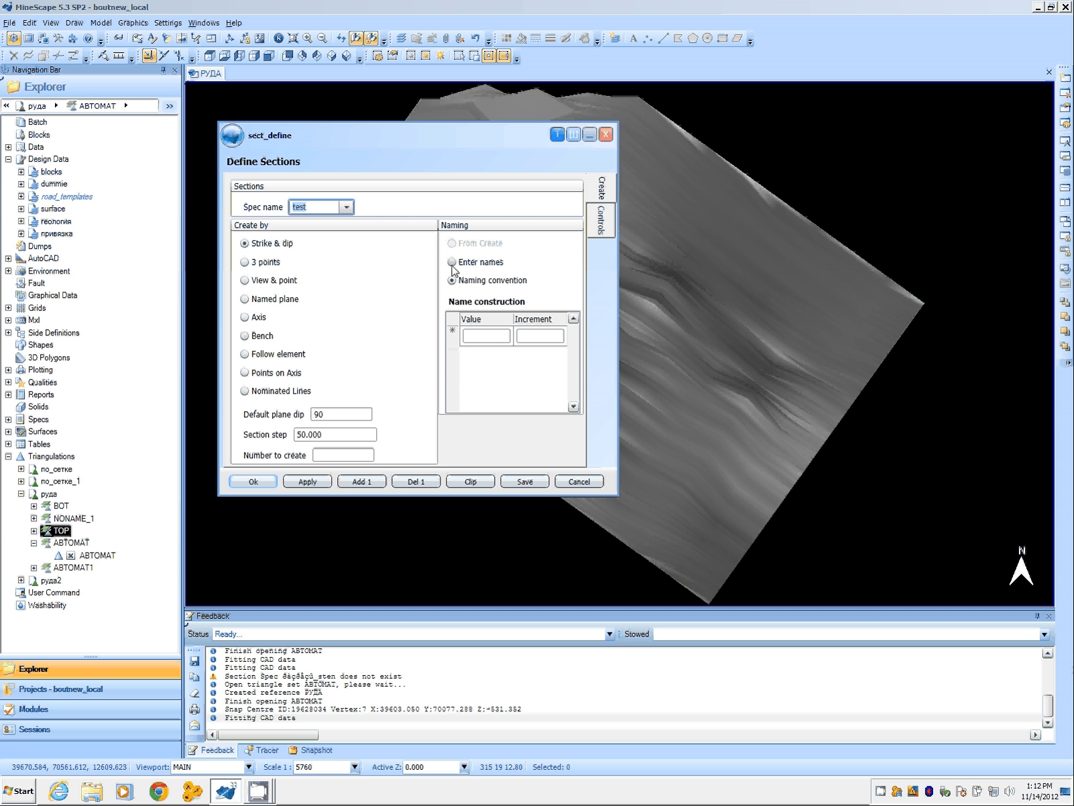
click(453, 262)
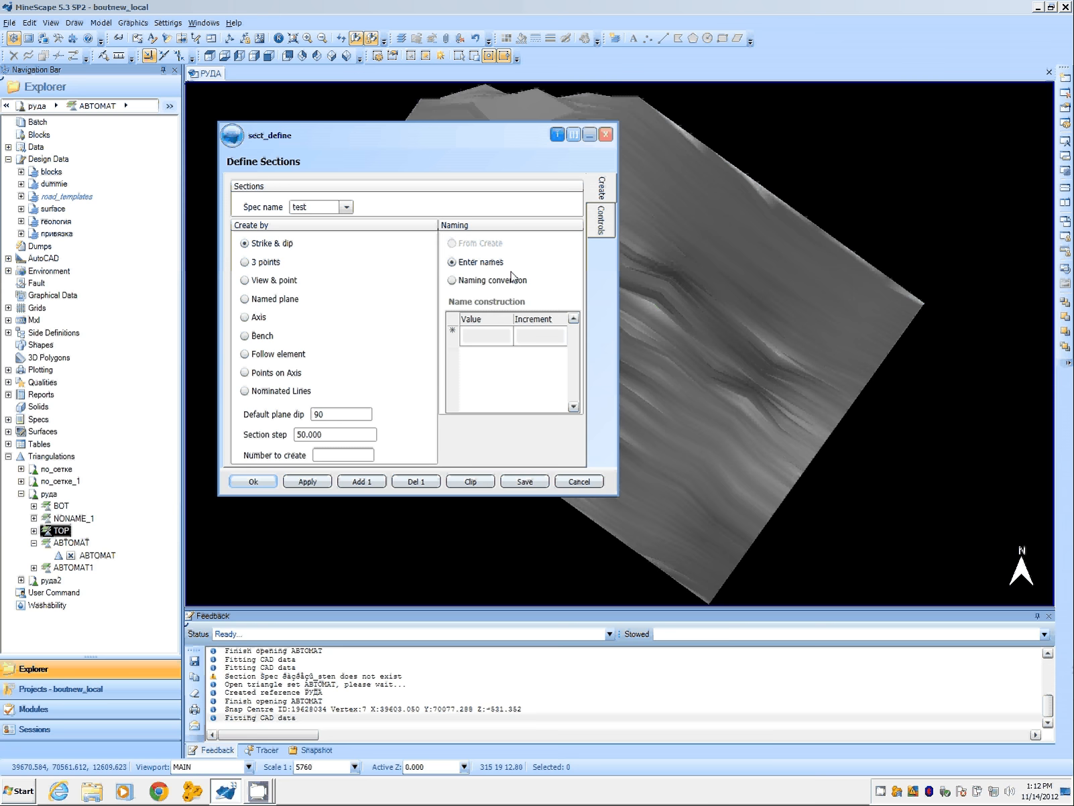
click(319, 523)
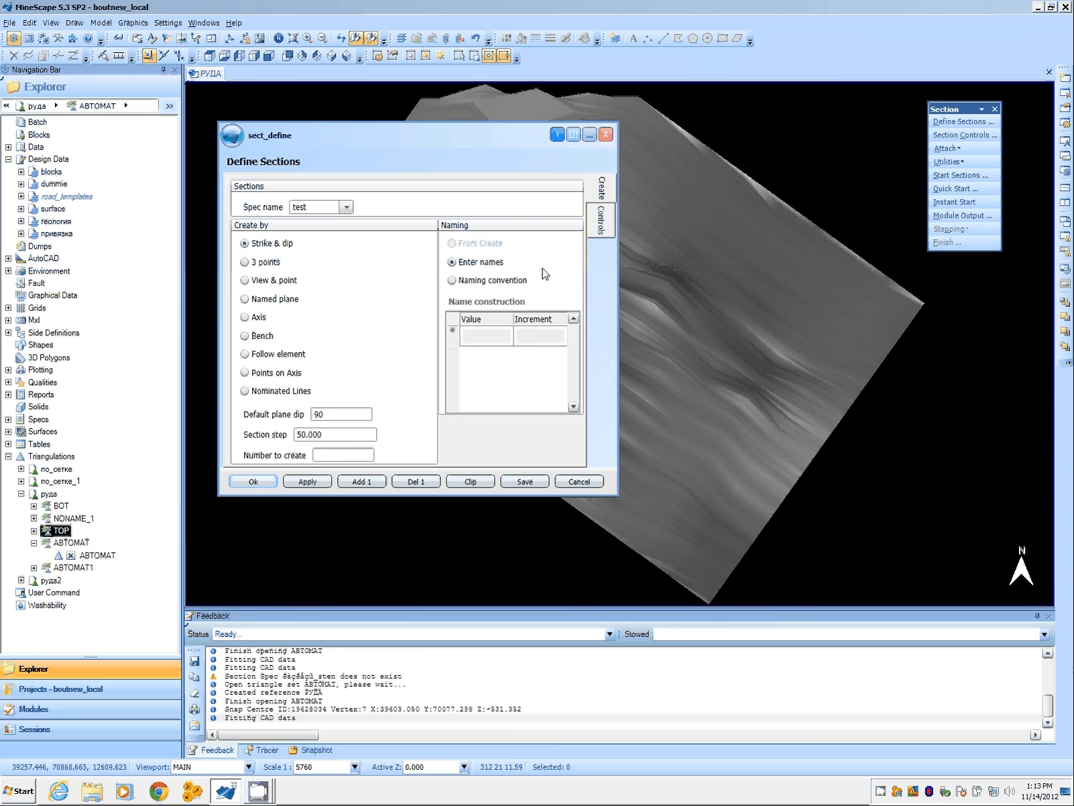
click(453, 281)
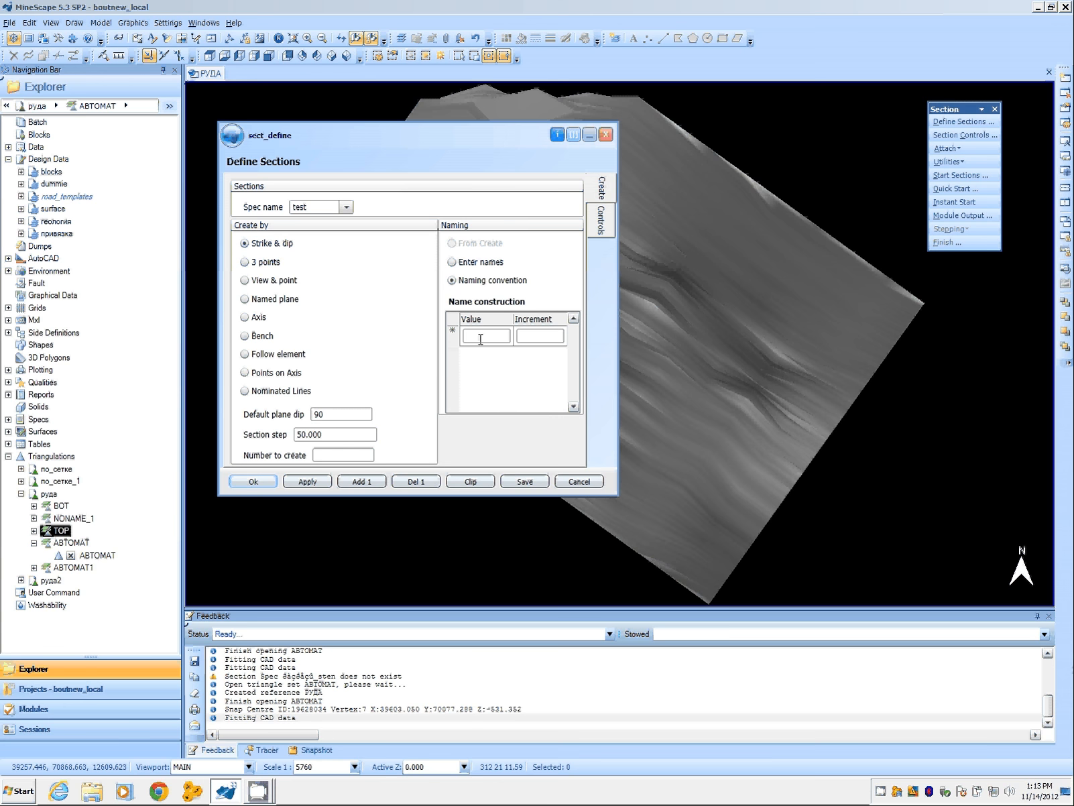
Step: Fill in the name construction for the sections with value SEC001 and increment 001
click(480, 336)
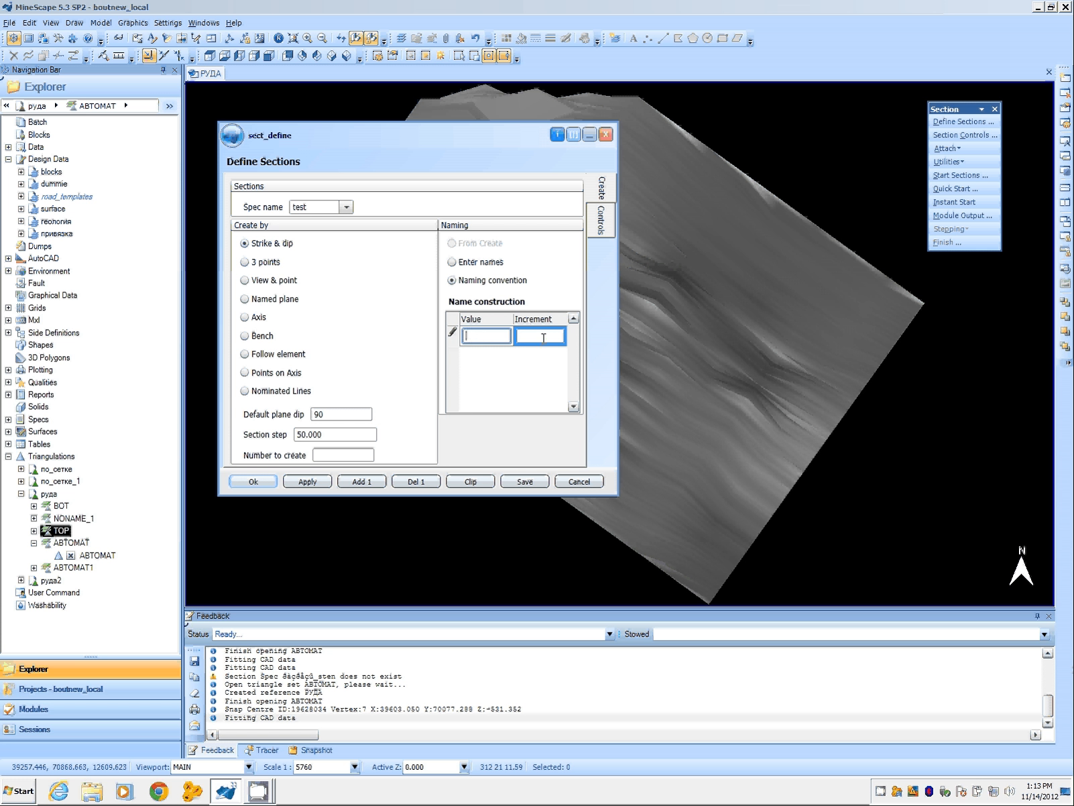
text(SEC001)
click(543, 337)
text(001)
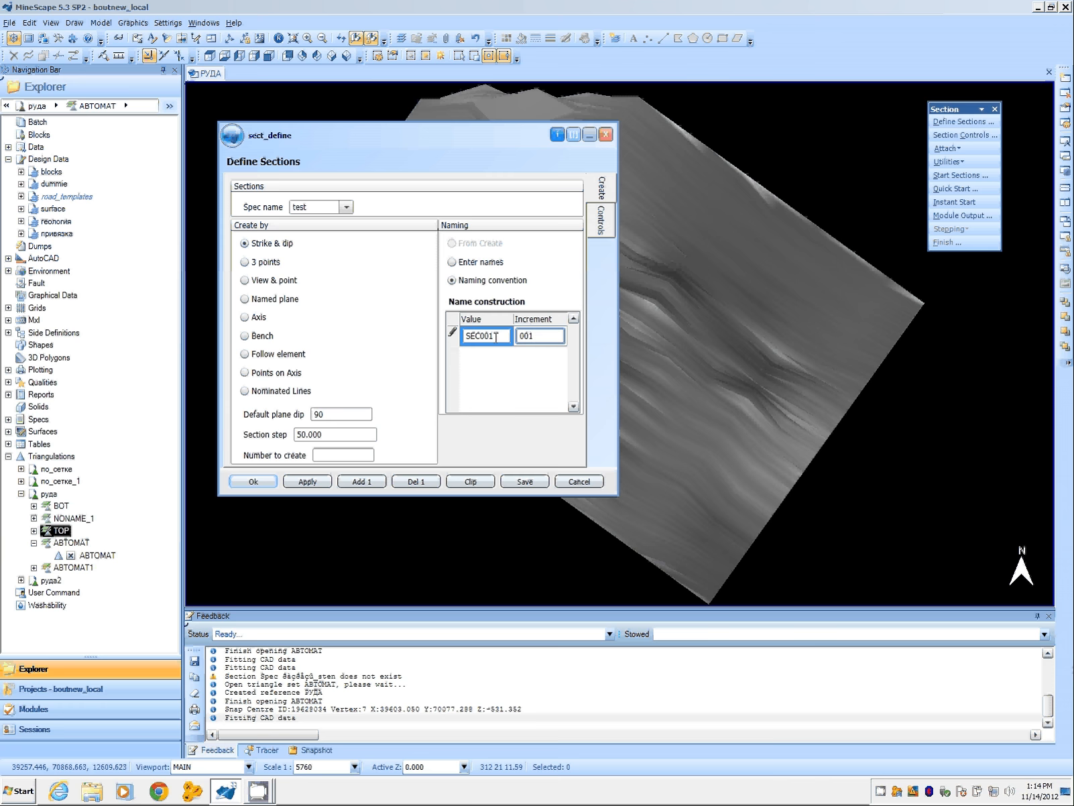
key(Return)
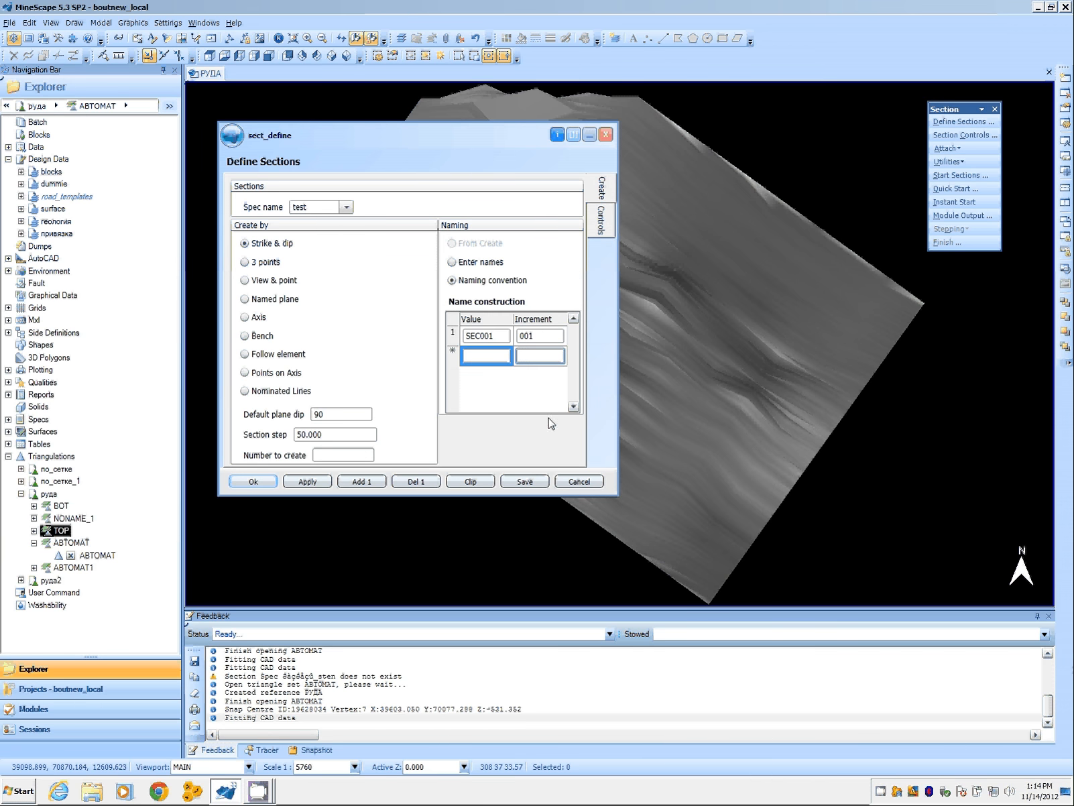
Step: Apply the definition and place the first section plane through the two corners of the surface's northwest edge
click(310, 484)
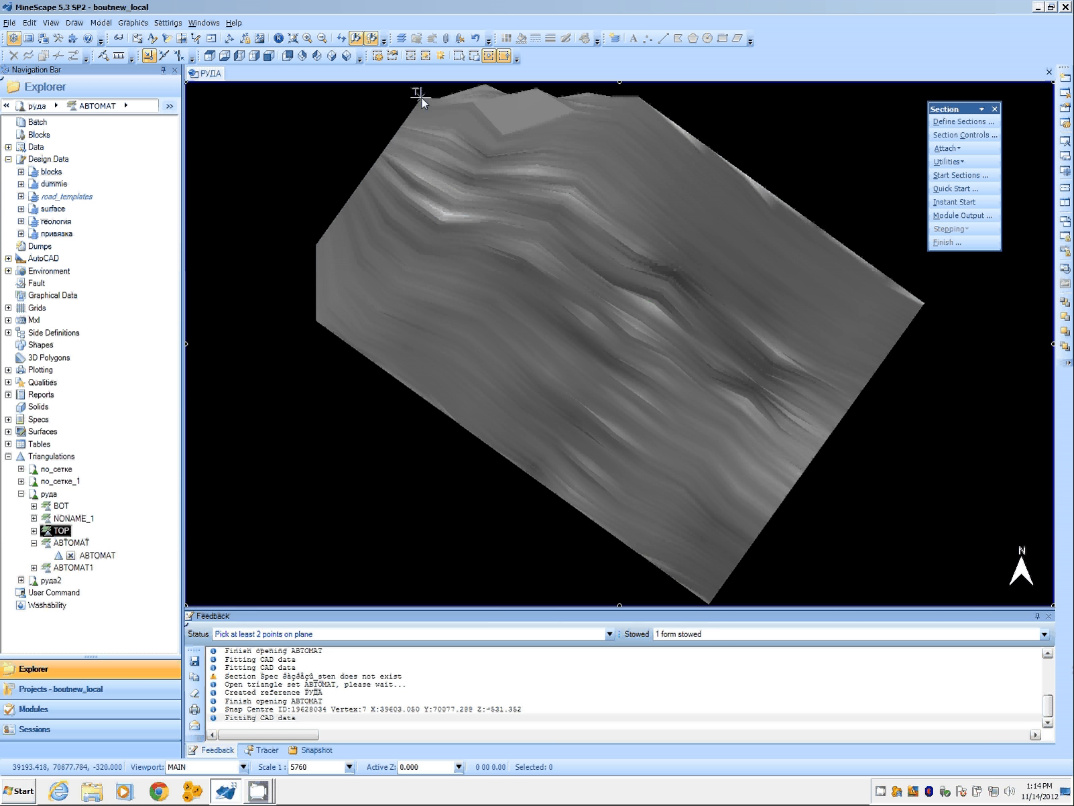
click(316, 248)
click(314, 244)
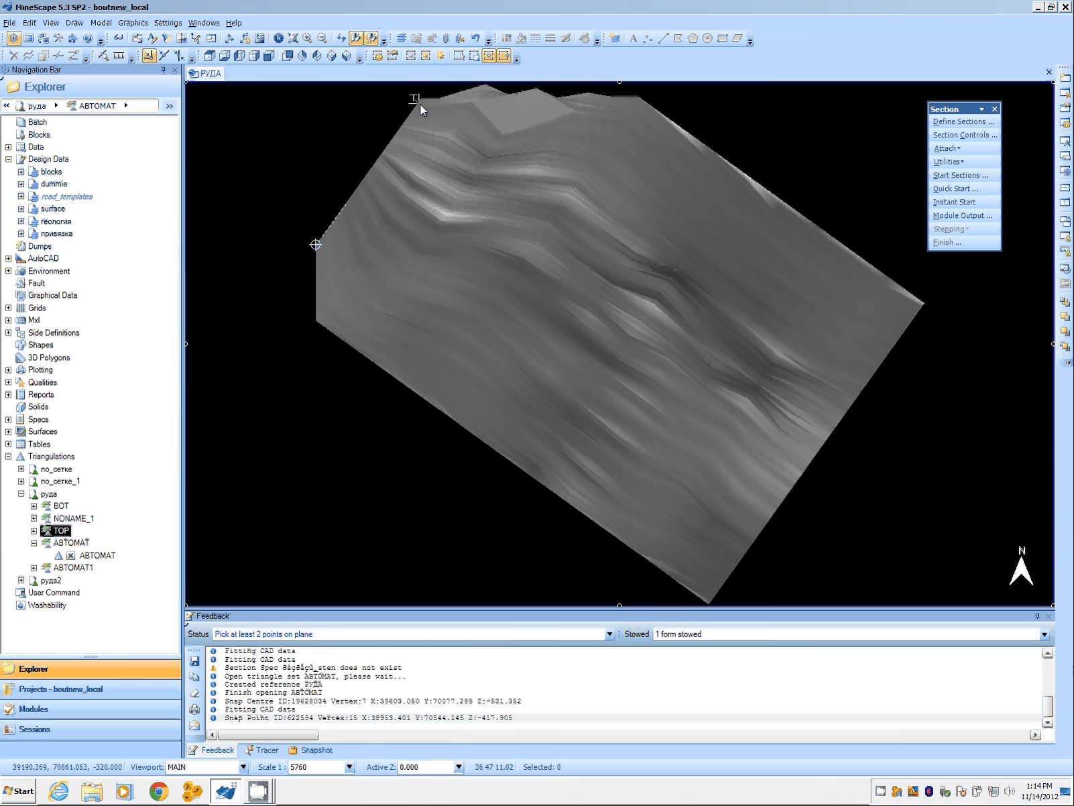
scroll(420, 96, up, 1)
scroll(420, 96, up, 2)
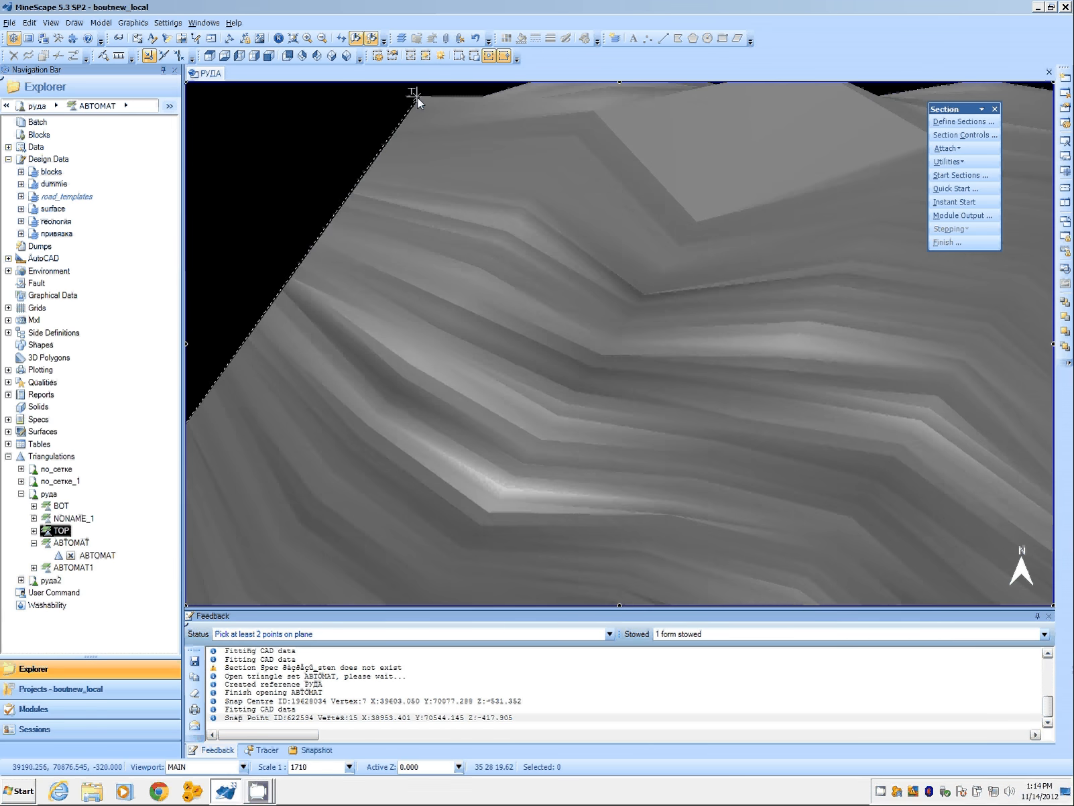
click(420, 96)
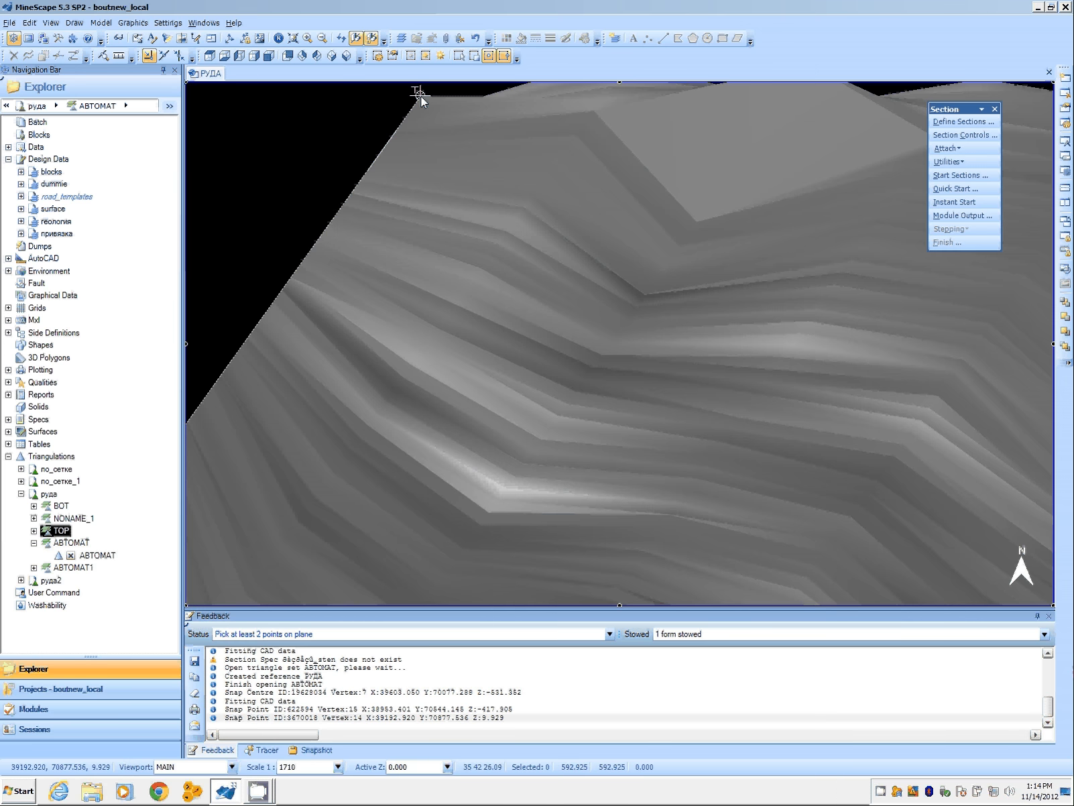
right_click(297, 133)
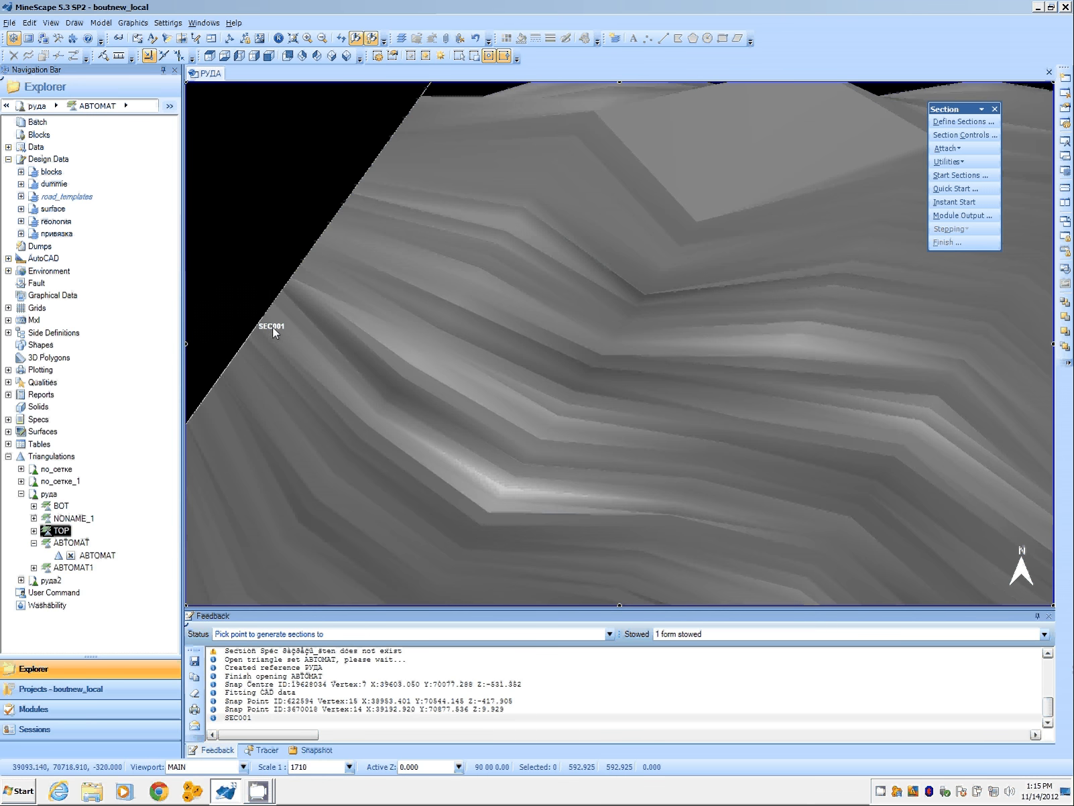
Step: Generate the remaining parallel sections across to the surface's southeast edge and confirm their creation
scroll(285, 330, down, 1)
scroll(284, 329, down, 2)
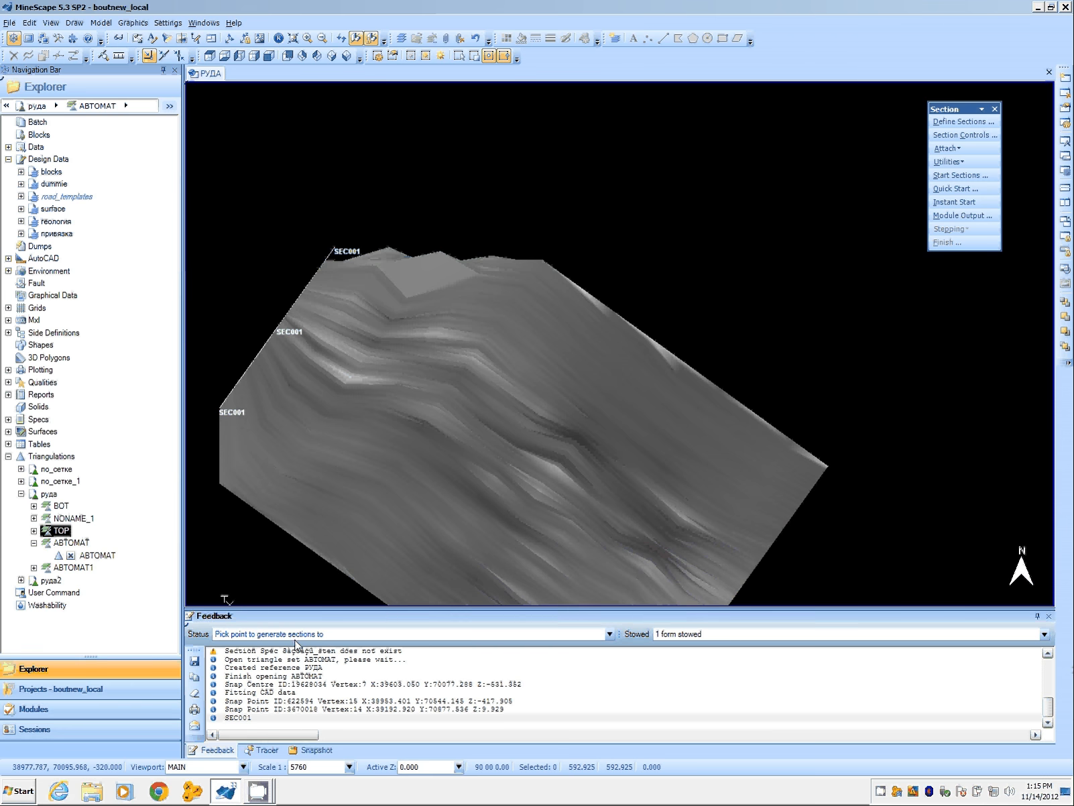
middle_drag(501, 243, 503, 116)
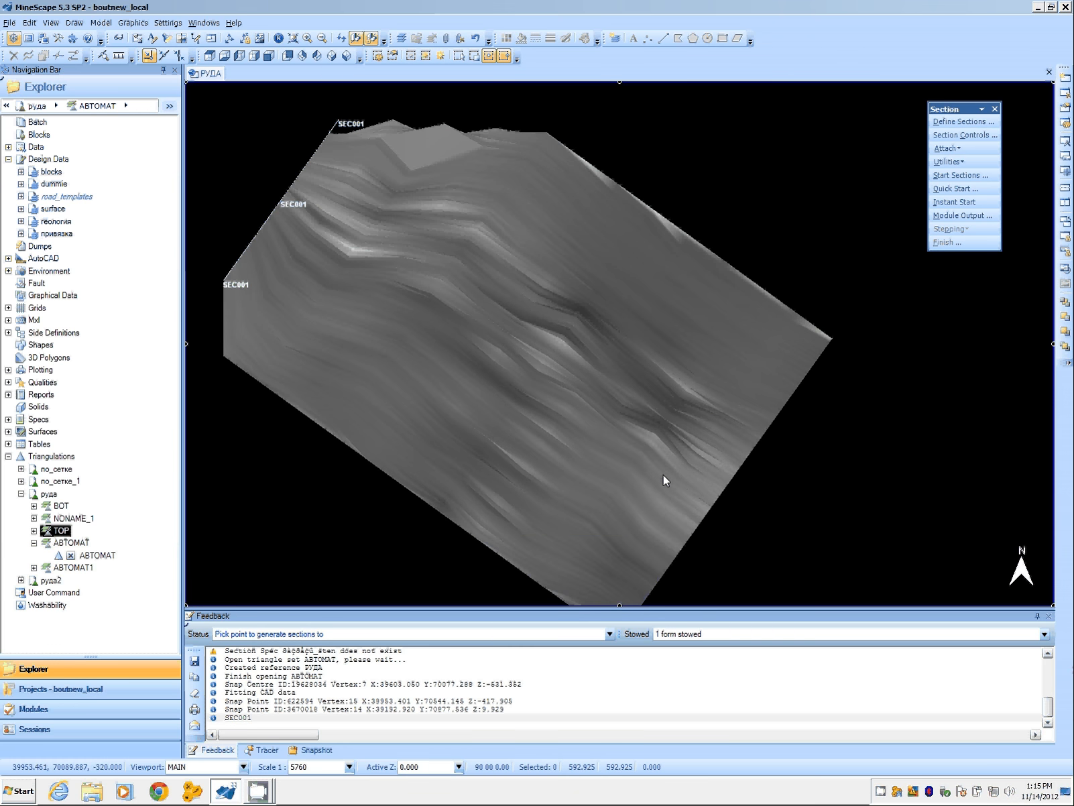
click(711, 507)
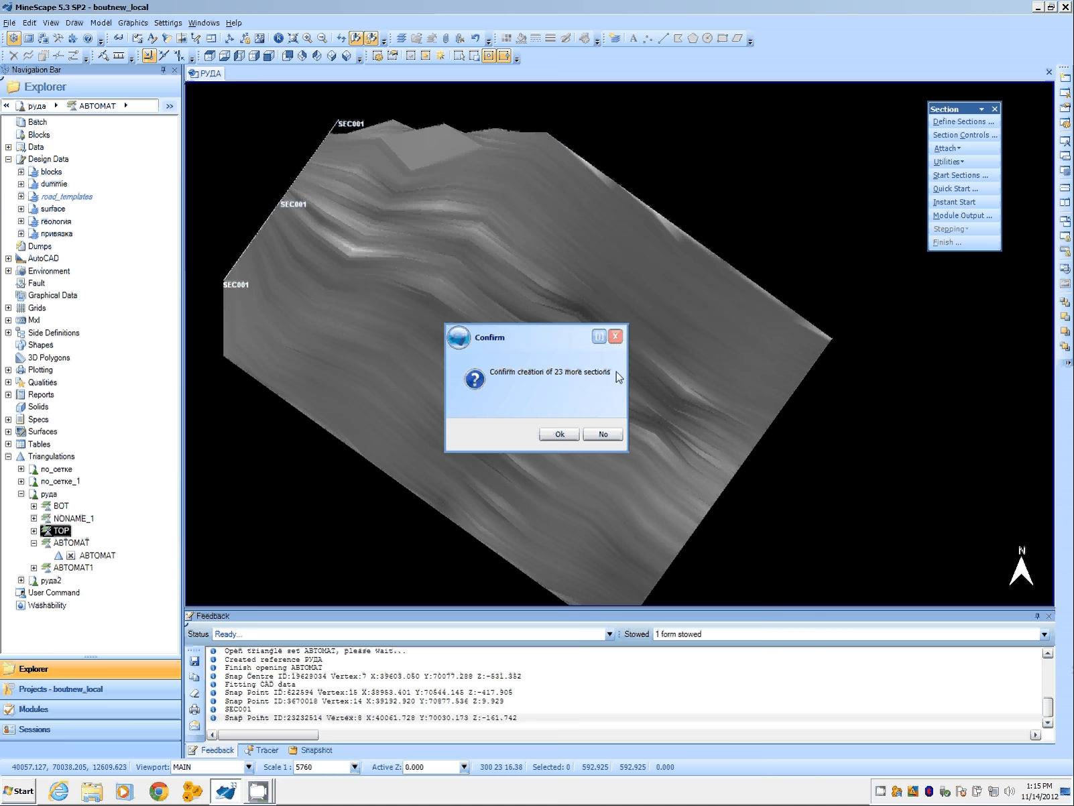
click(567, 437)
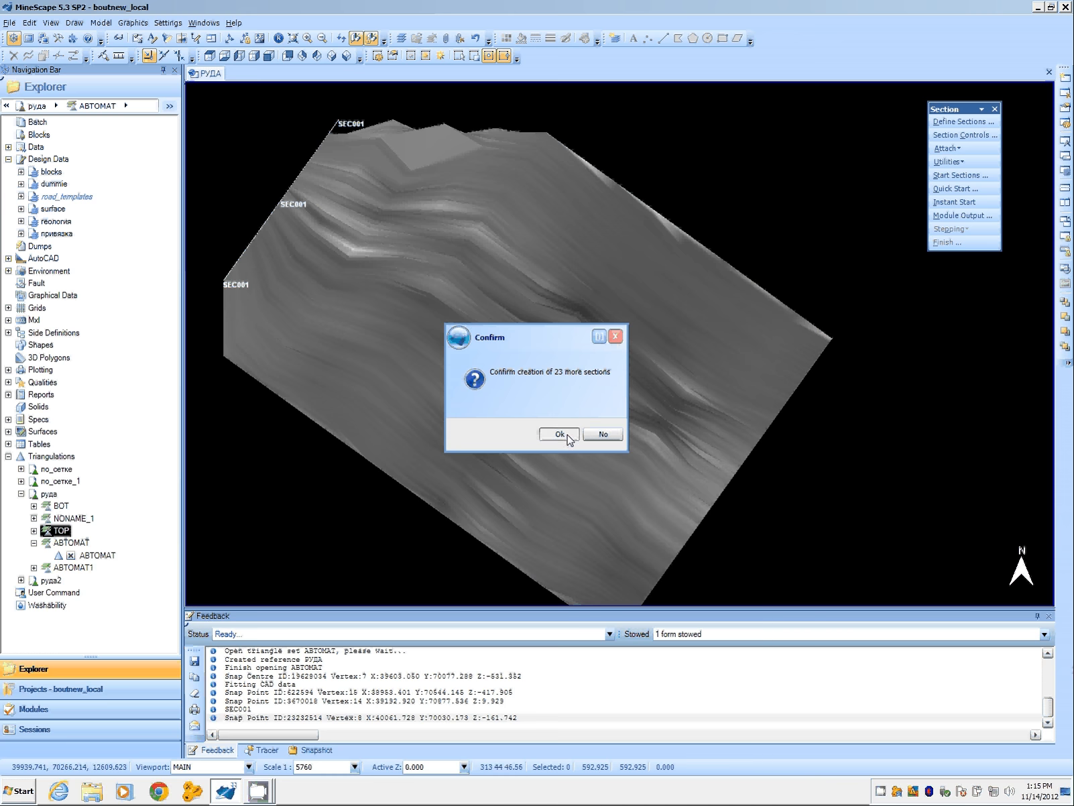